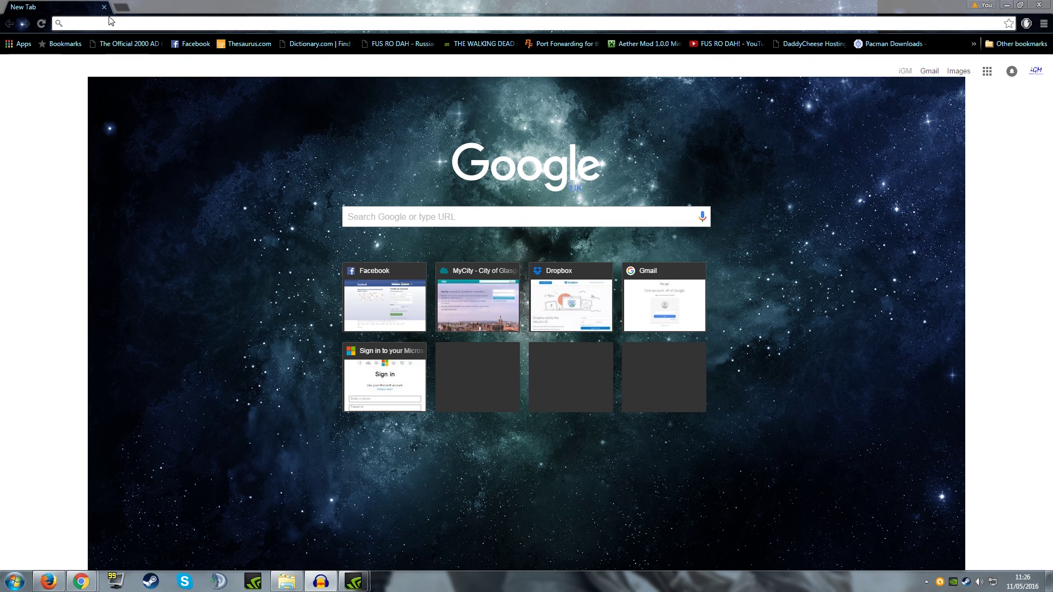
Bring up the Firefox VideoShare window, shrink it to a floating window, then minimize it to reveal Chrome
click(111, 23)
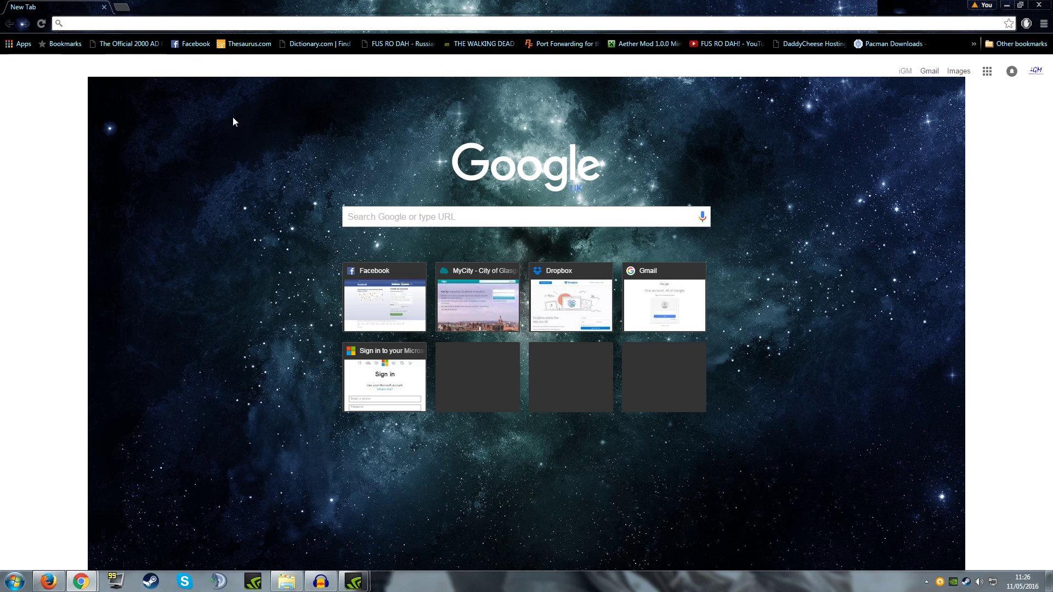
click(48, 581)
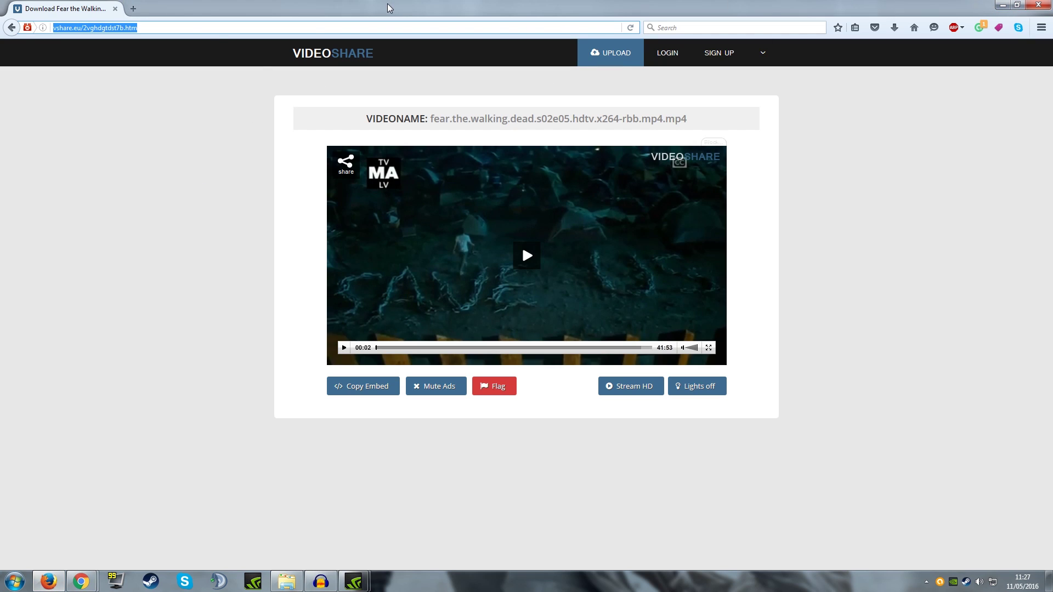
drag(389, 6, 380, 33)
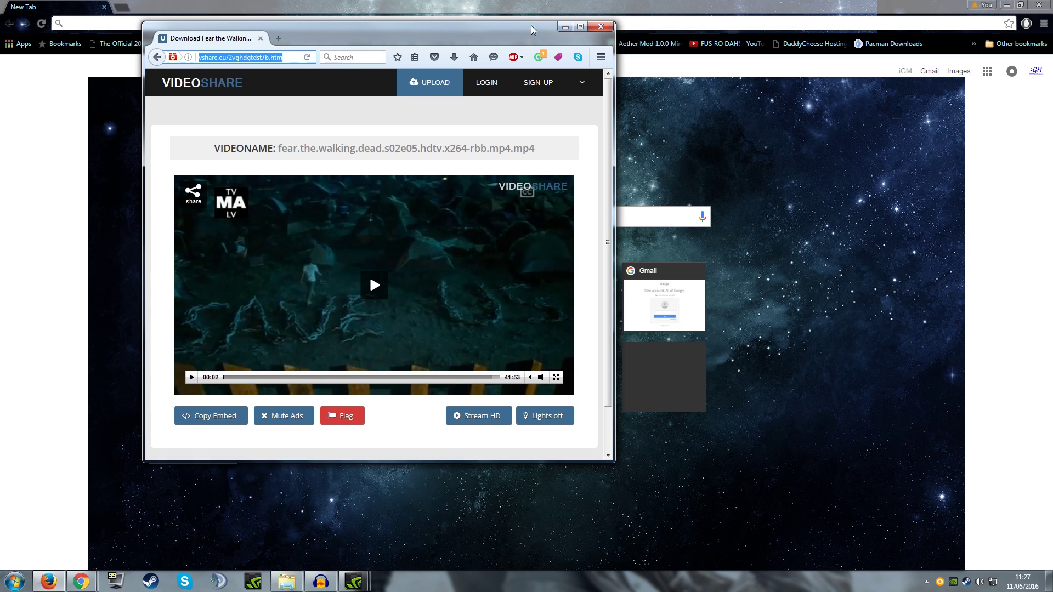
click(565, 26)
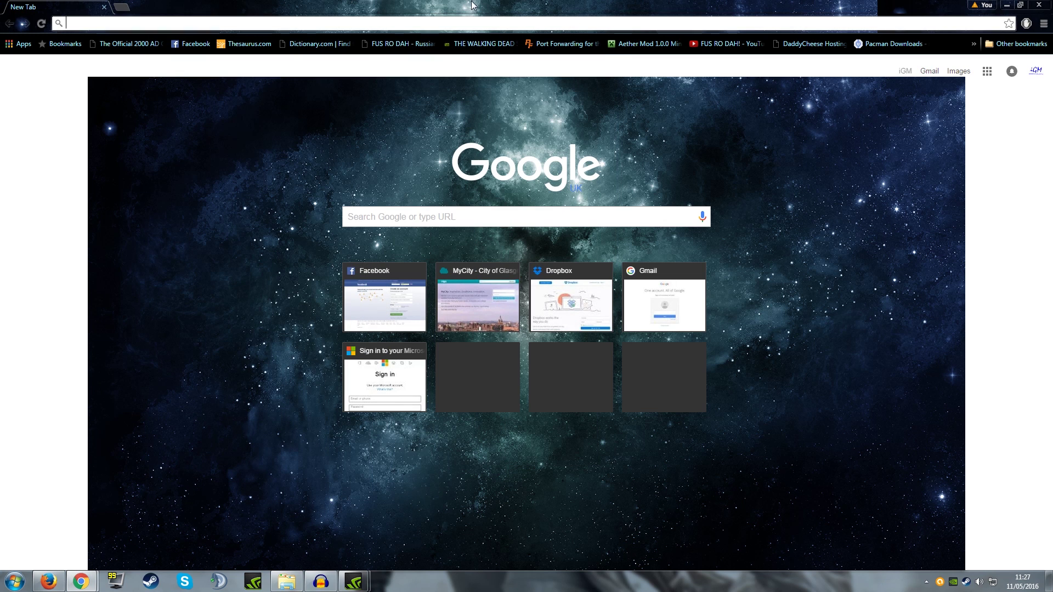
Load the copied vshare.eu address in Chrome and proceed to the fear.the.walking.dead.s02e05 player
text(http://vshare.eu/2vghdgtdst7b.htm)
key(Return)
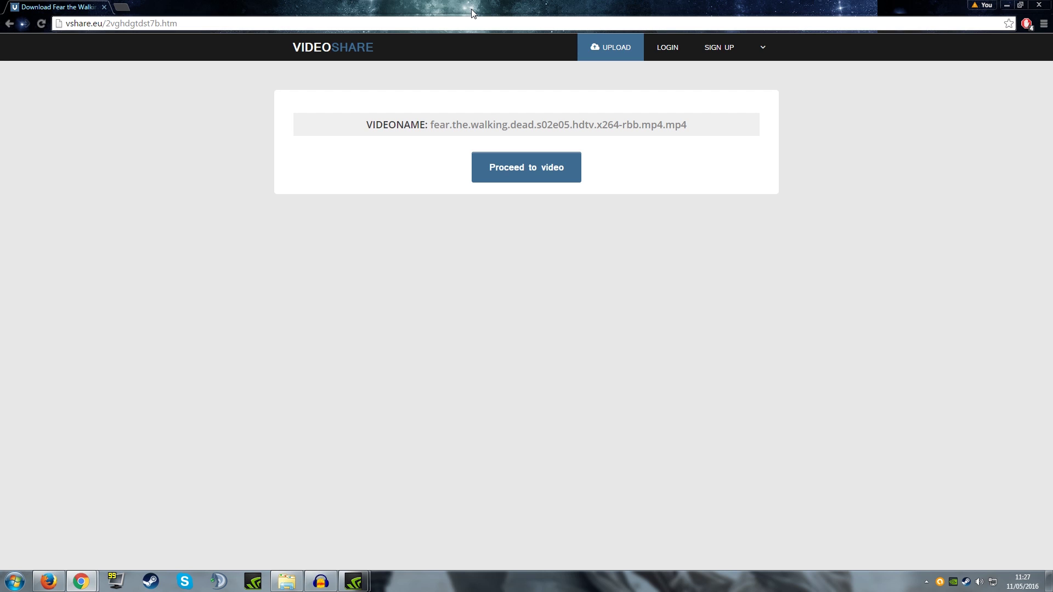
click(571, 170)
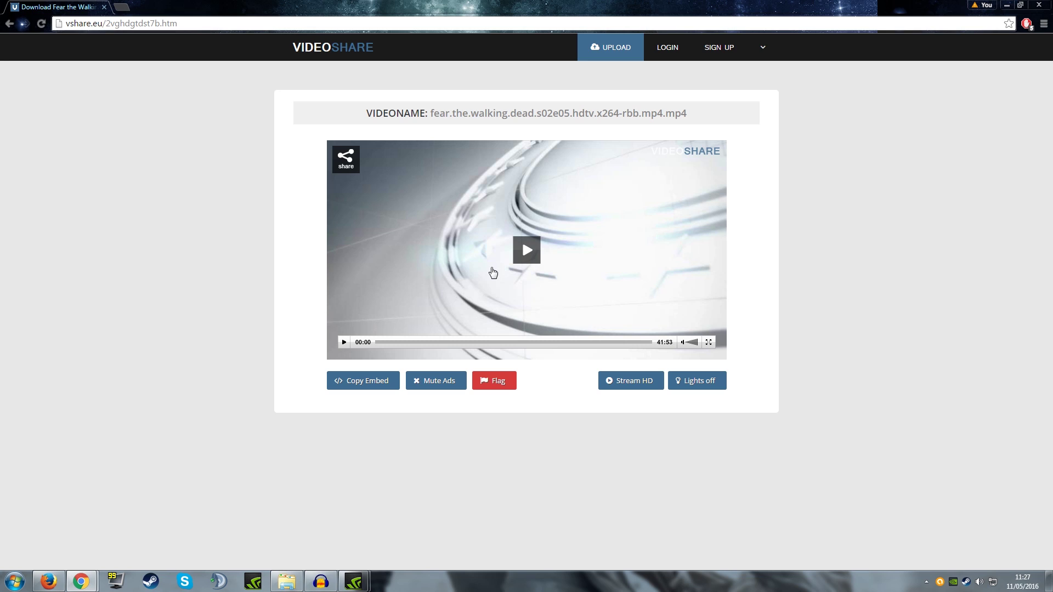
View the page source of vshare.eu/2vghdgtdst7b.htm from the page's right-click menu
right_click(150, 281)
click(148, 245)
right_click(966, 231)
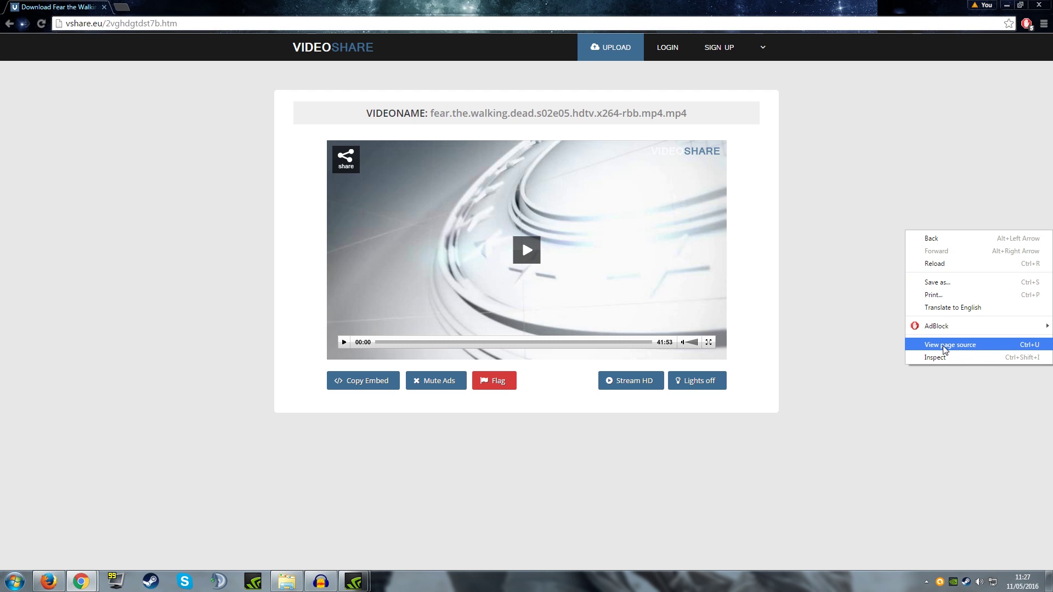
right_click(104, 202)
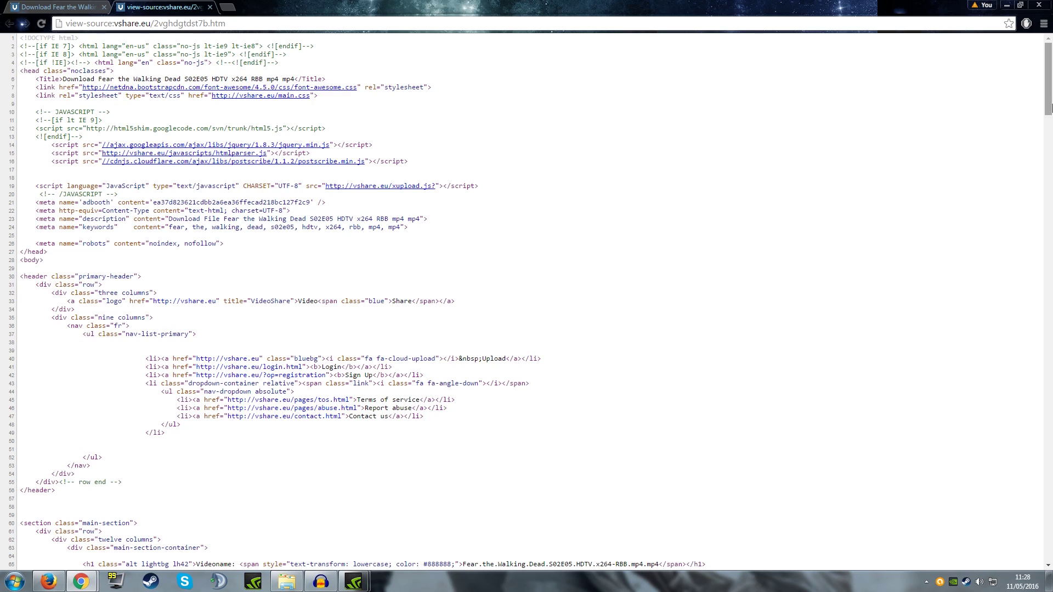
drag(1051, 94, 1051, 142)
scroll(1050, 142, down, 20)
scroll(740, 88, up, 16)
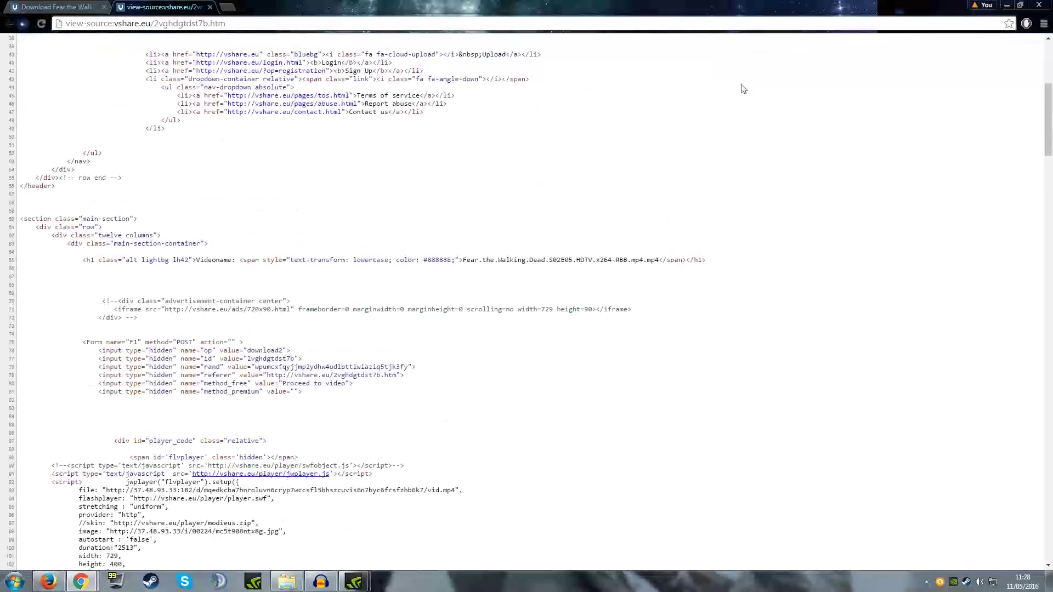
drag(1049, 143, 952, 66)
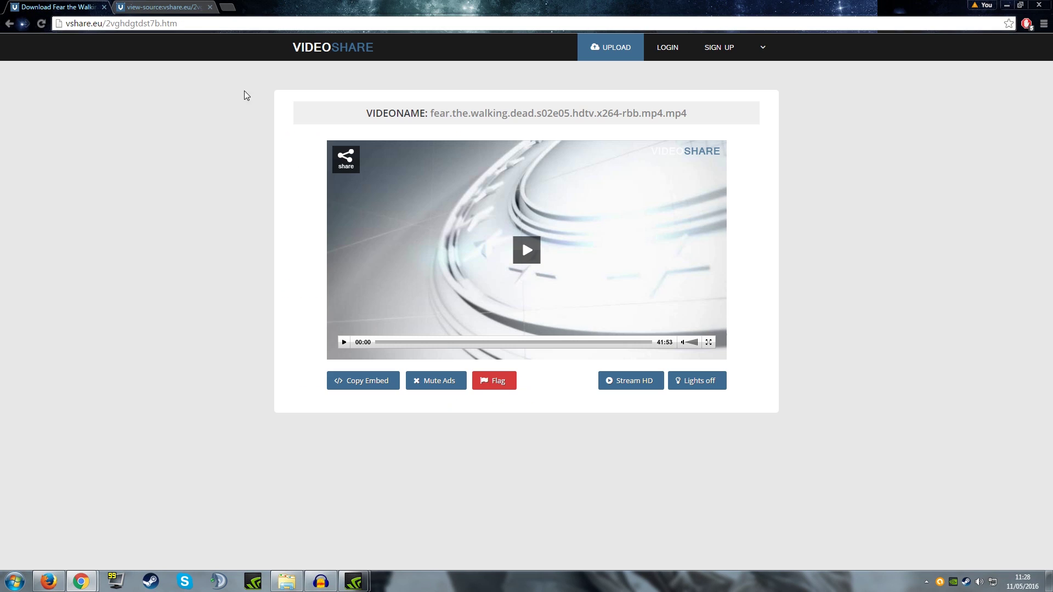
click(83, 6)
click(164, 7)
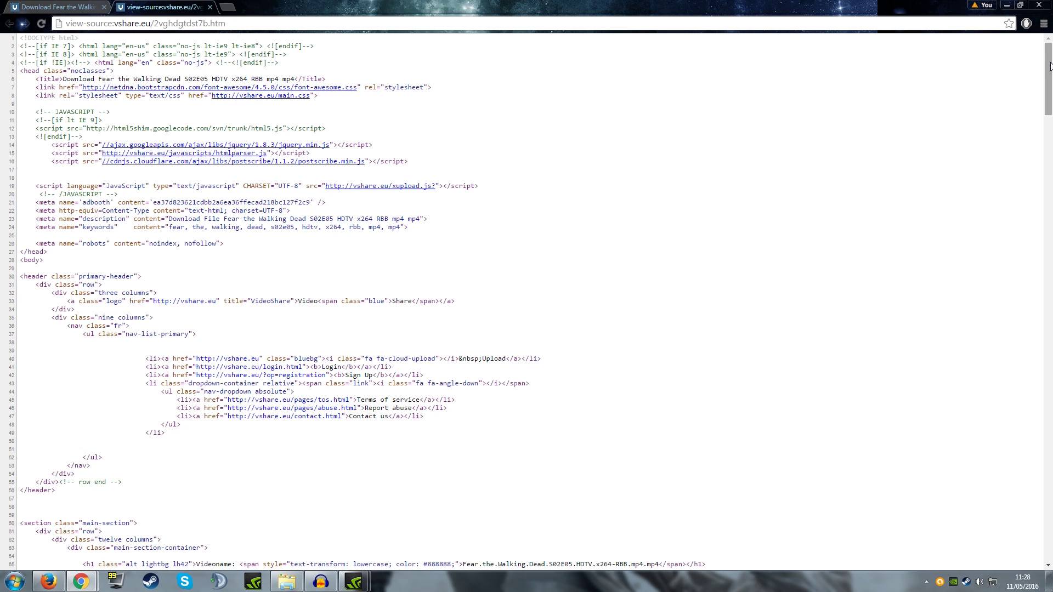
drag(1050, 66, 1044, 565)
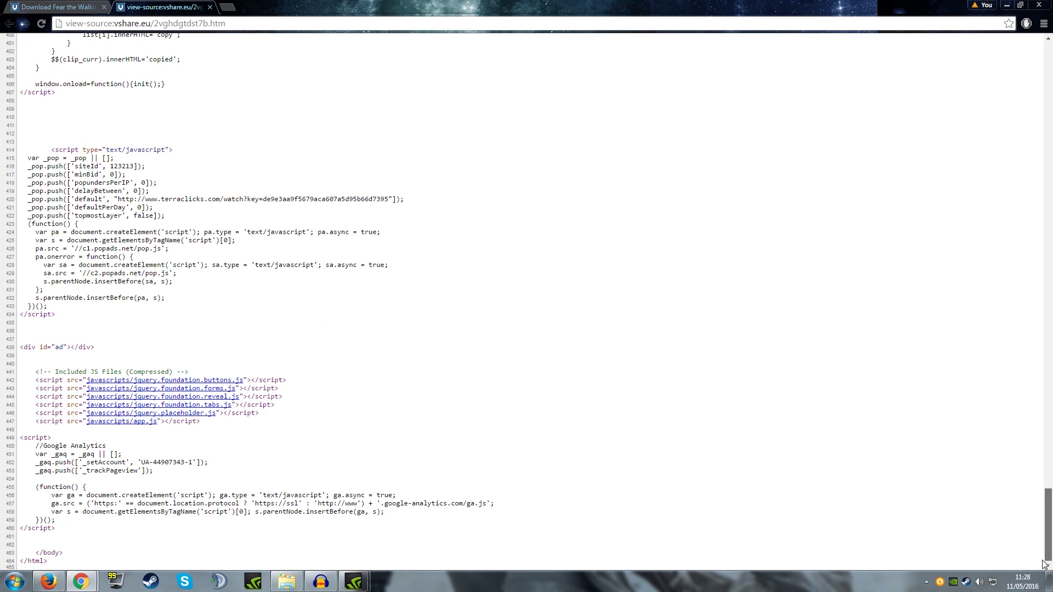
drag(1044, 565, 1042, 62)
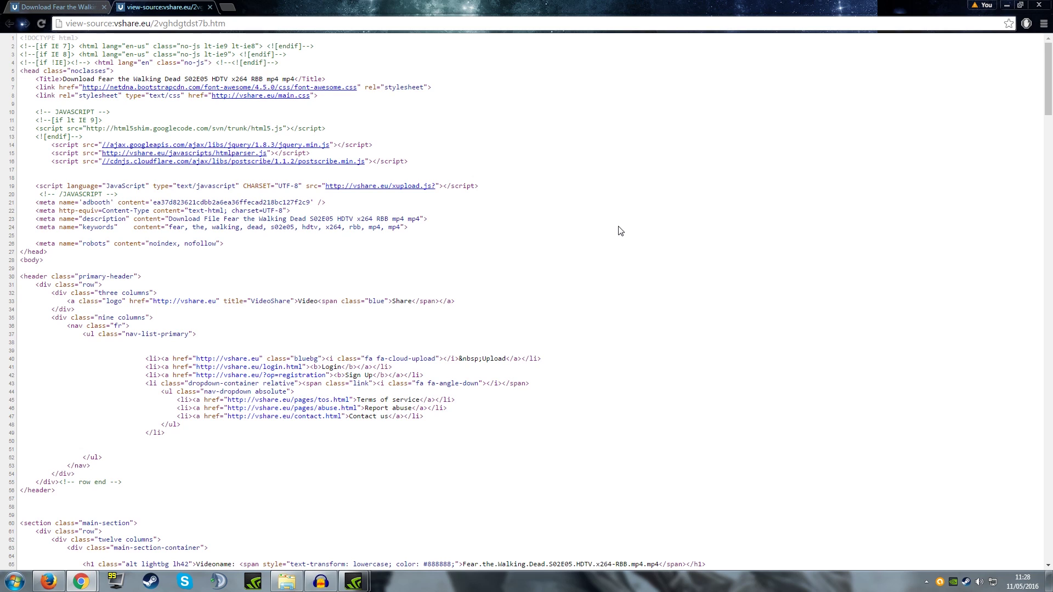
Search the page source for .mp4, replacing the old find text, to locate its 4 matches
key(ctrl+f)
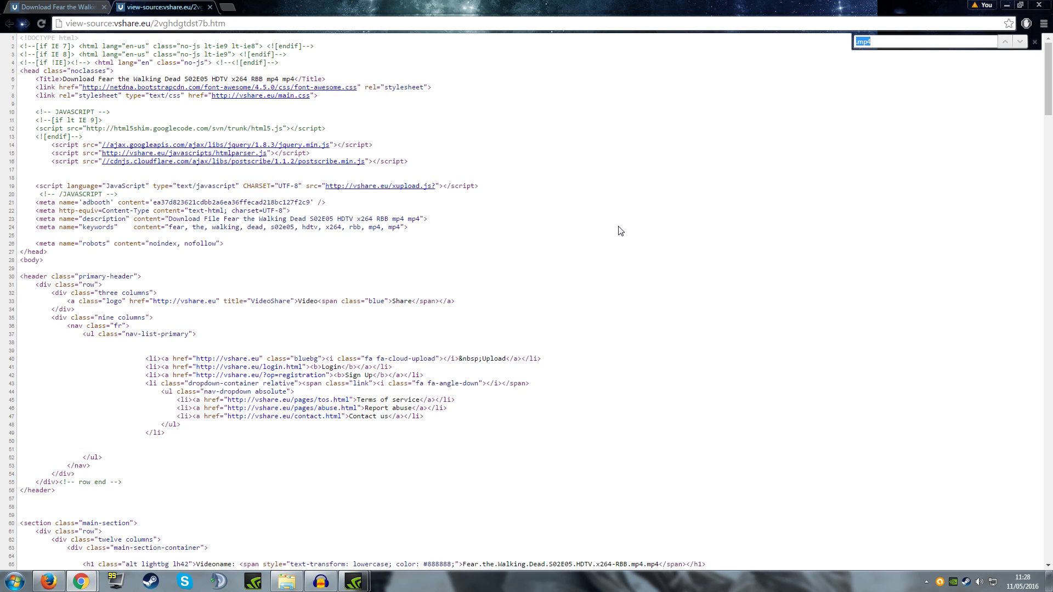
click(873, 42)
drag(873, 42, 839, 46)
key(BackSpace)
text(.mp4)
key(ctrl+shift+Tab)
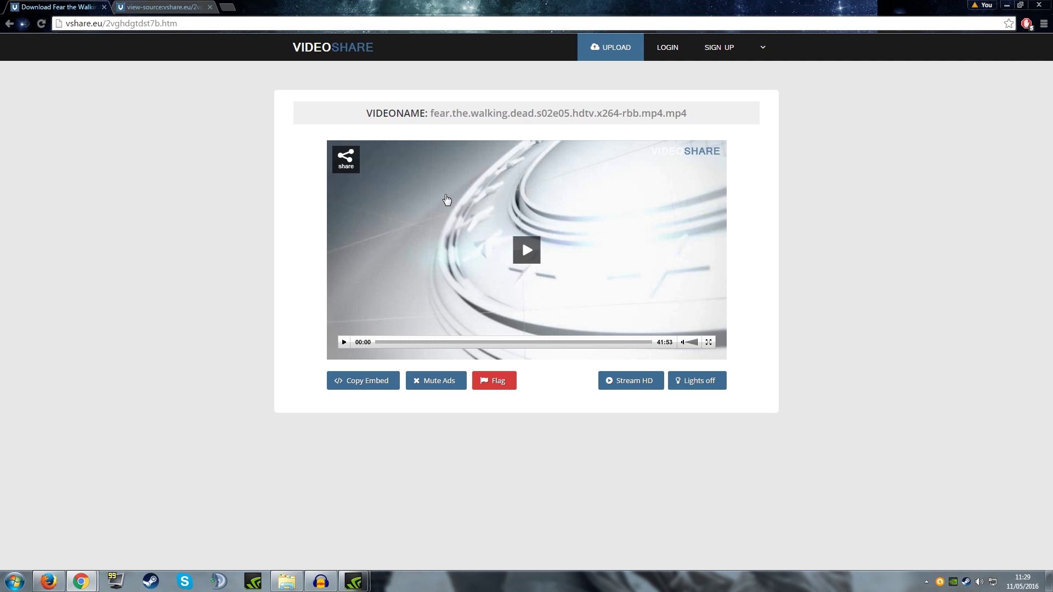
click(162, 7)
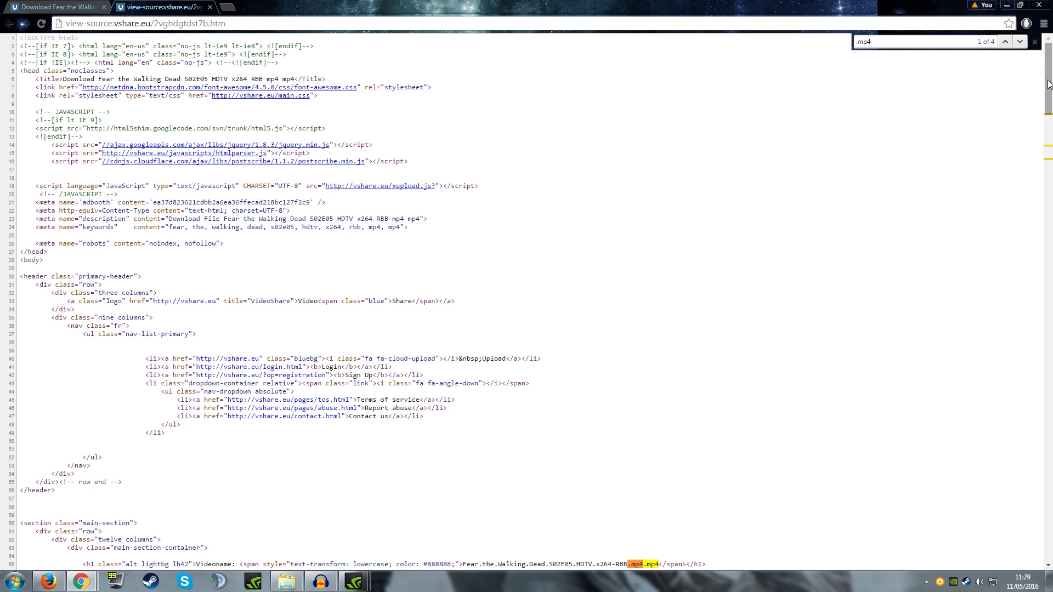
Scroll to the jwplayer setup and select the vid.mp4 file URL on line 93
scroll(1050, 149, down, 7)
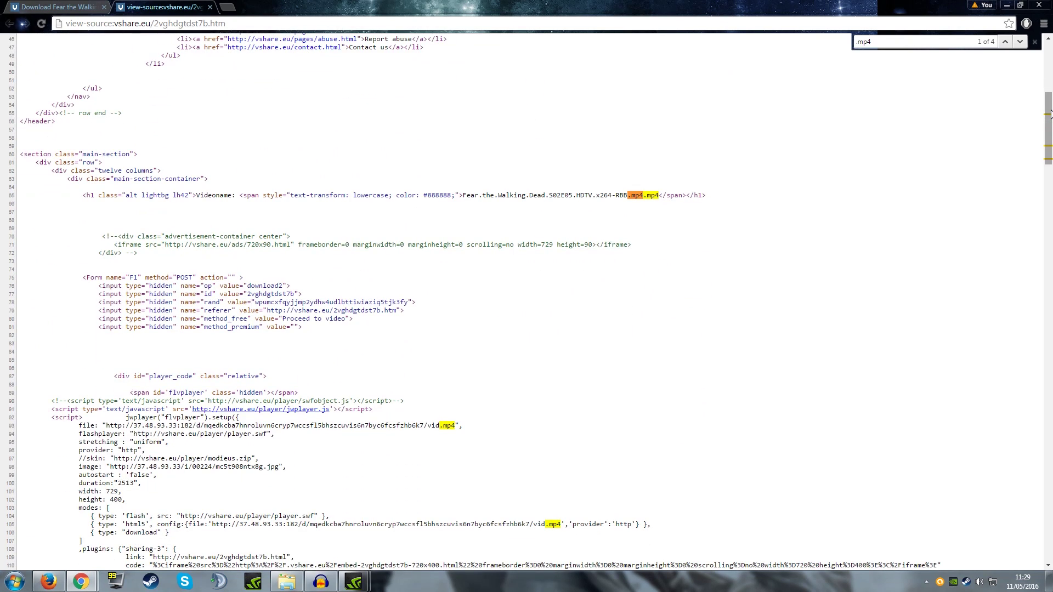
drag(1050, 122, 1051, 125)
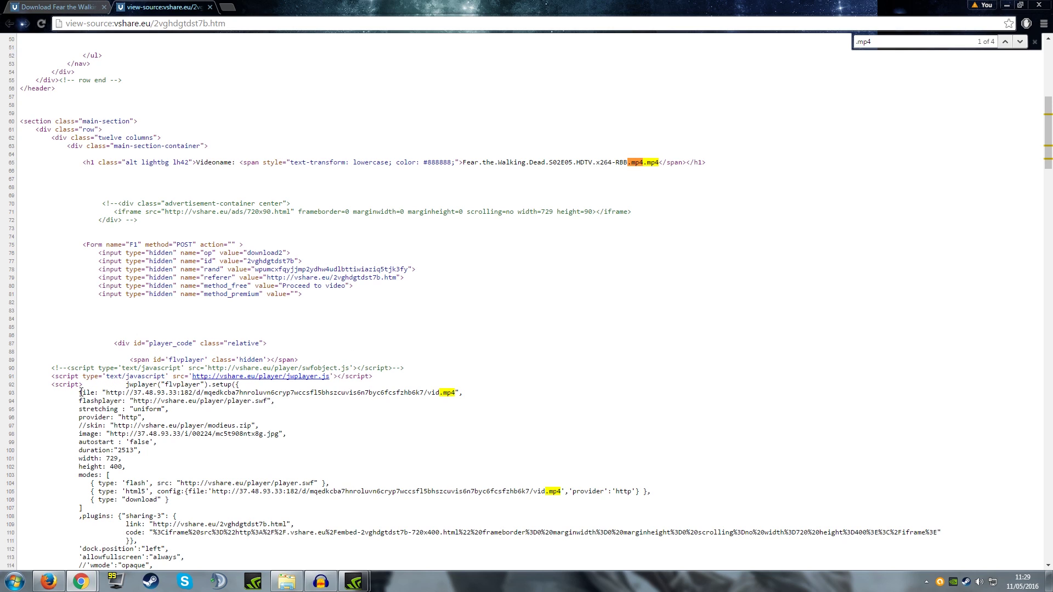
drag(79, 393, 99, 393)
key(ctrl+Tab)
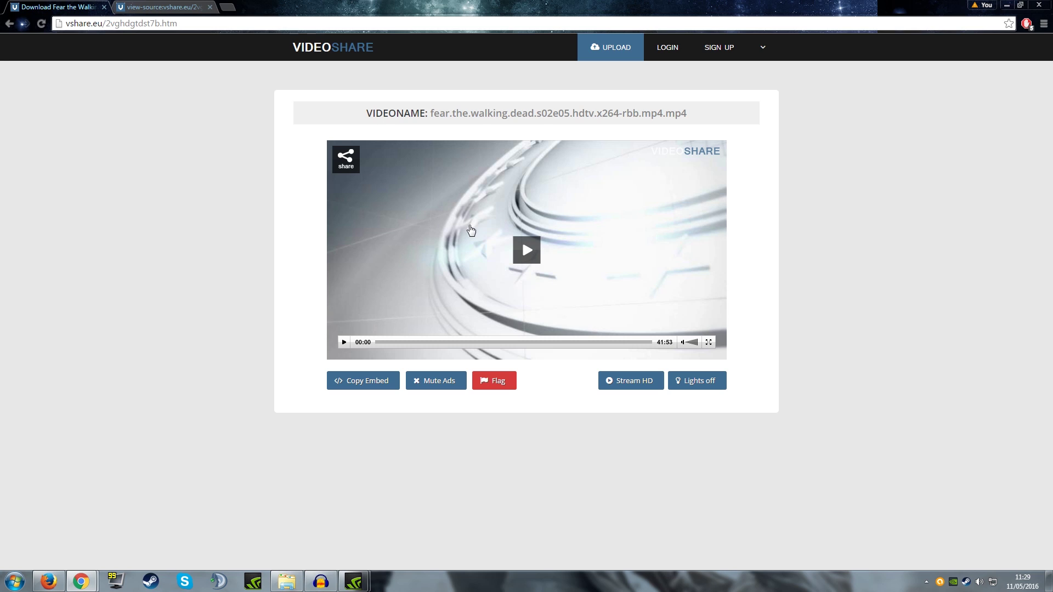
click(190, 6)
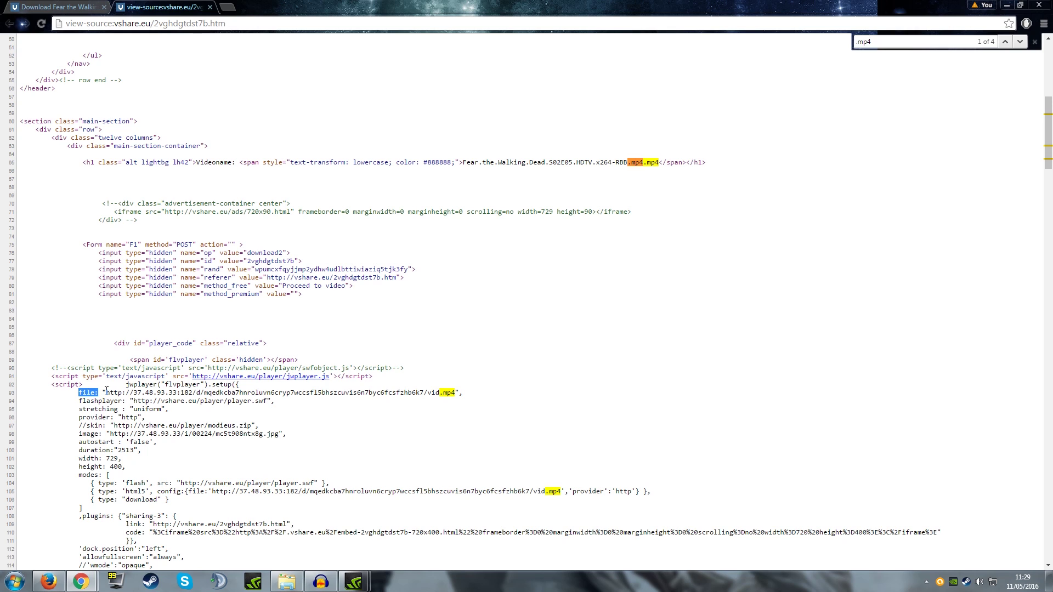
drag(107, 392, 457, 391)
key(ctrl+c)
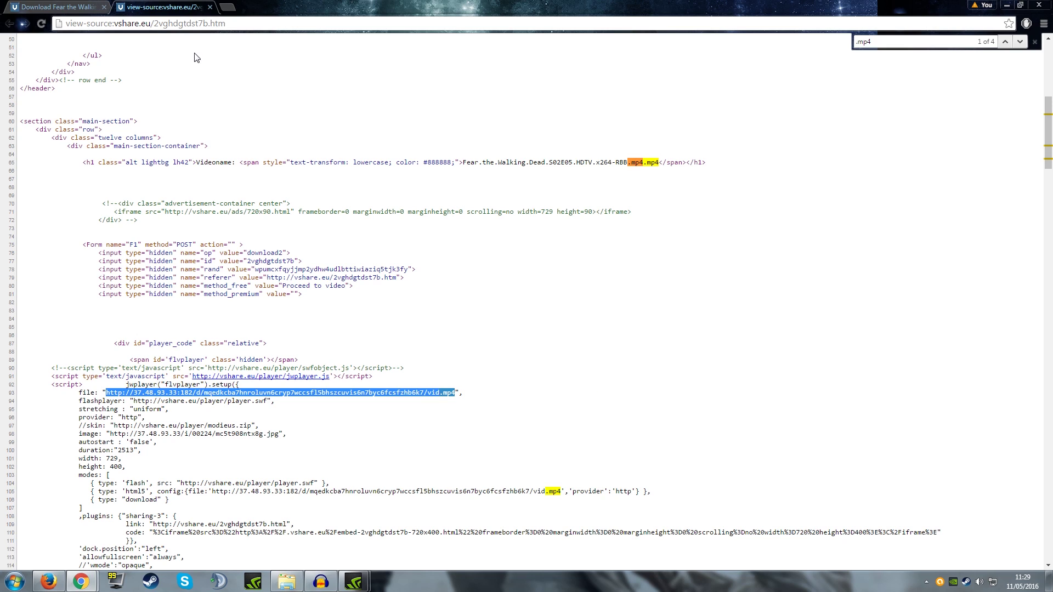
Paste the vid.mp4 link into a new tab to start its 125 MB download, then return to the source
click(228, 9)
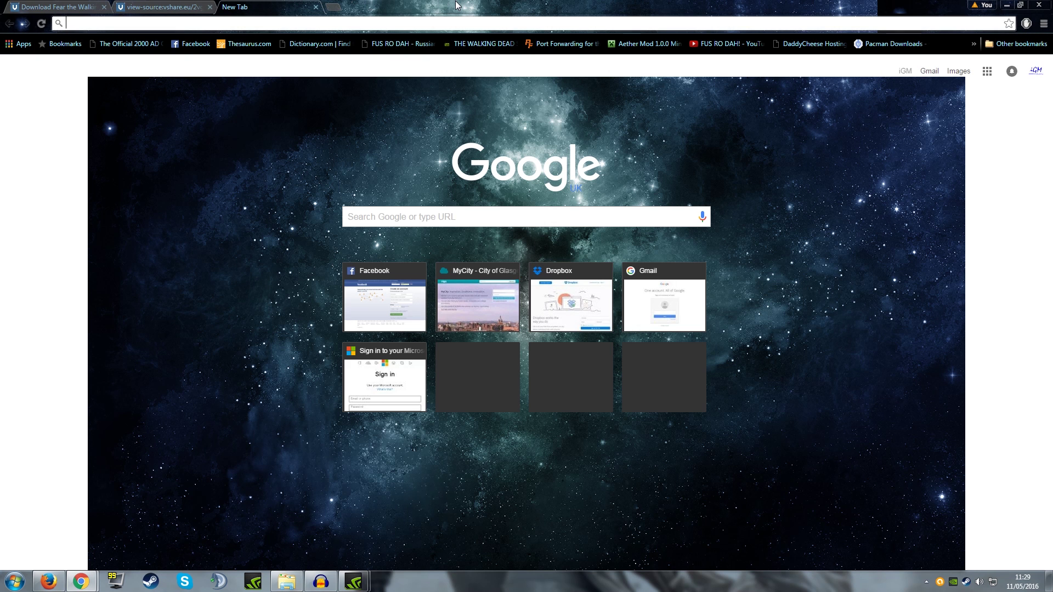
click(198, 6)
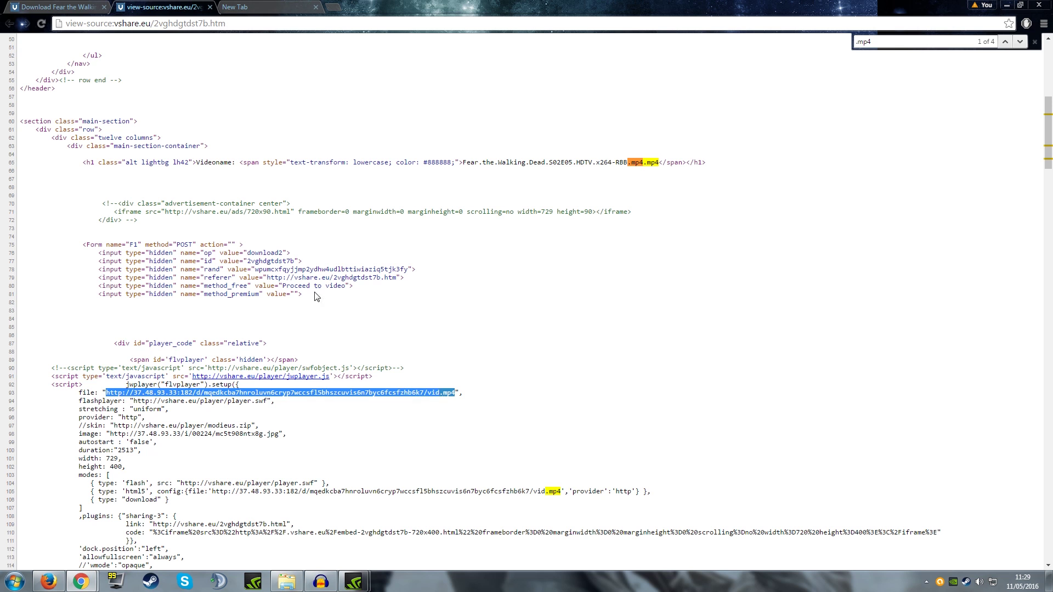
click(268, 6)
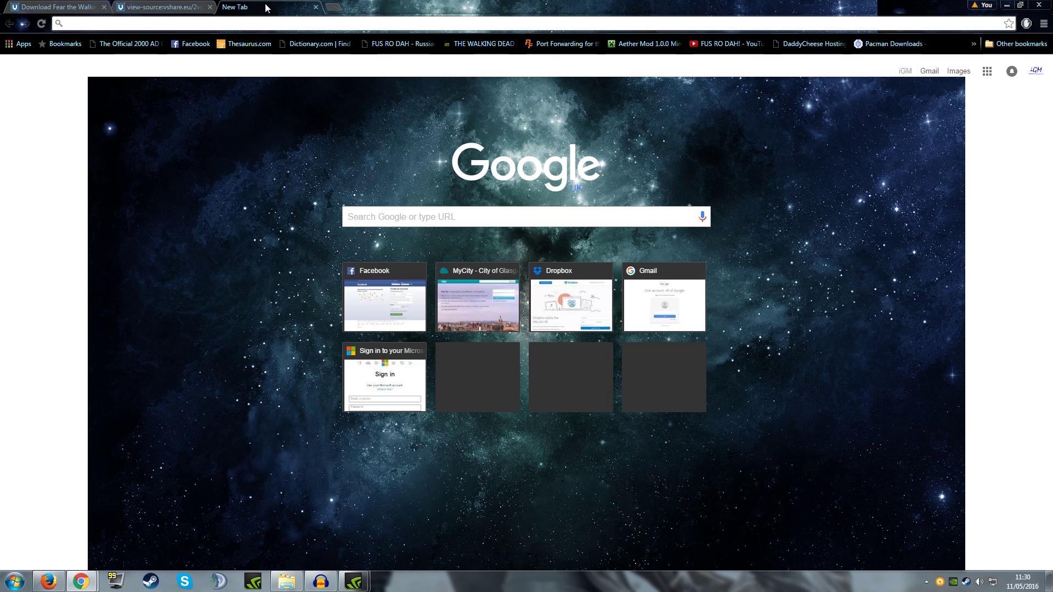
key(ctrl+v)
key(Return)
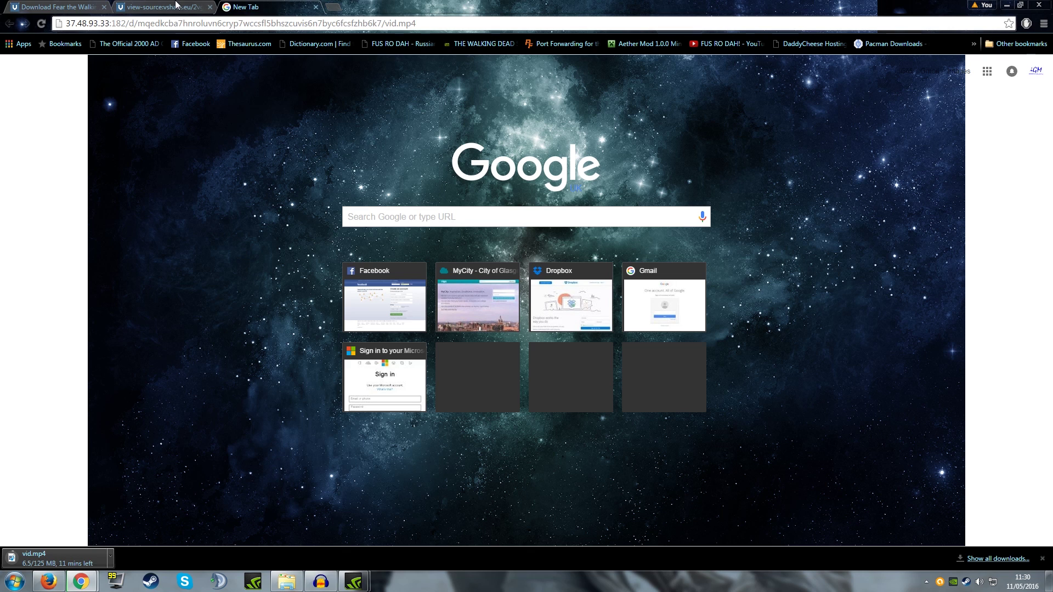
key(ctrl+shift+Tab)
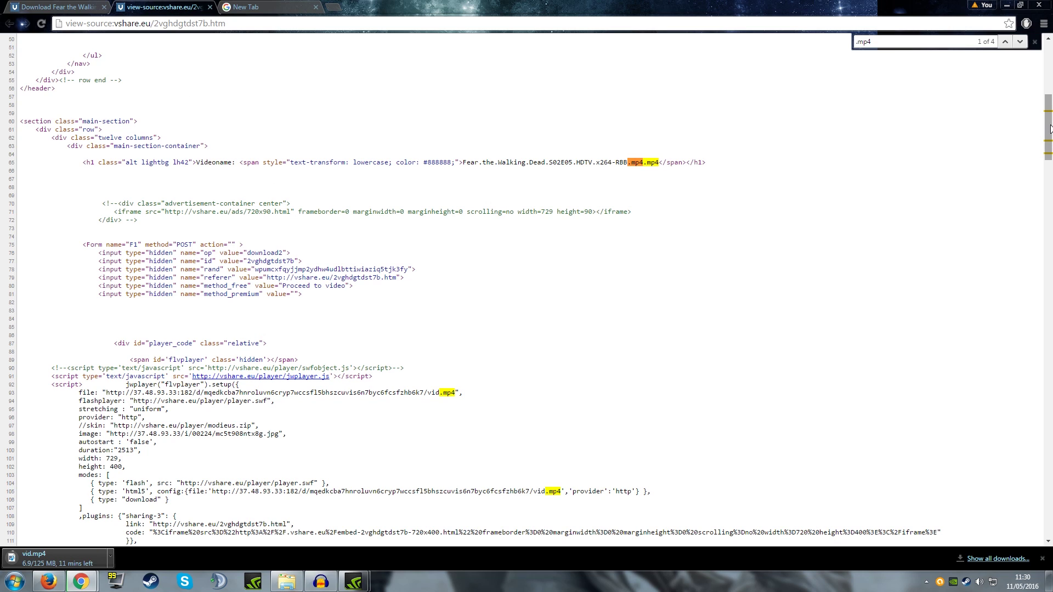
drag(1048, 126, 1048, 65)
click(80, 6)
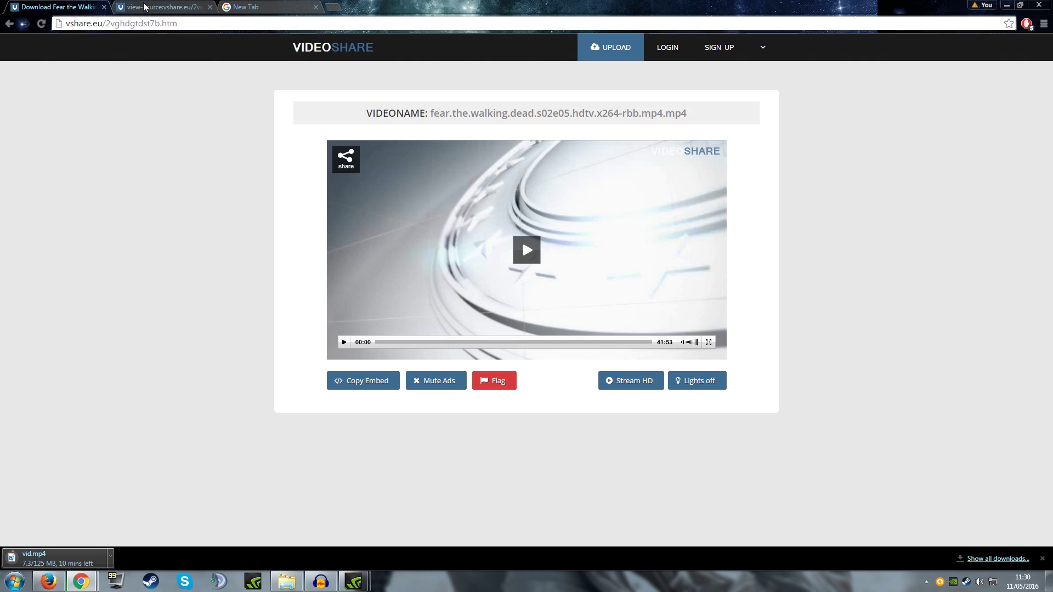
click(141, 6)
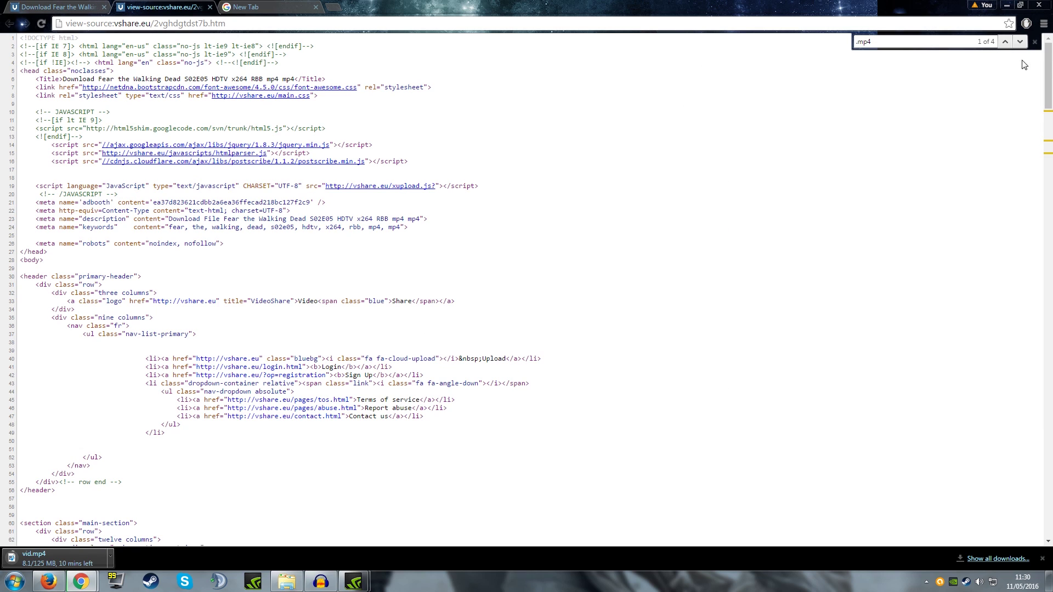
mouse_move(1048, 77)
mouse_down()
mouse_move(1045, 471)
mouse_move(1047, 66)
mouse_up()
click(51, 7)
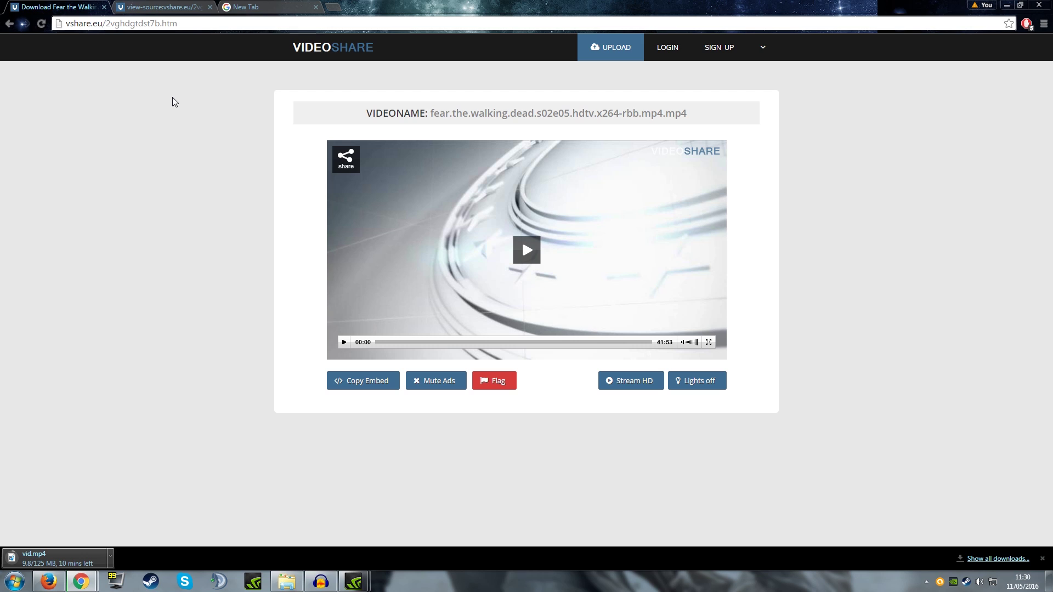
click(145, 7)
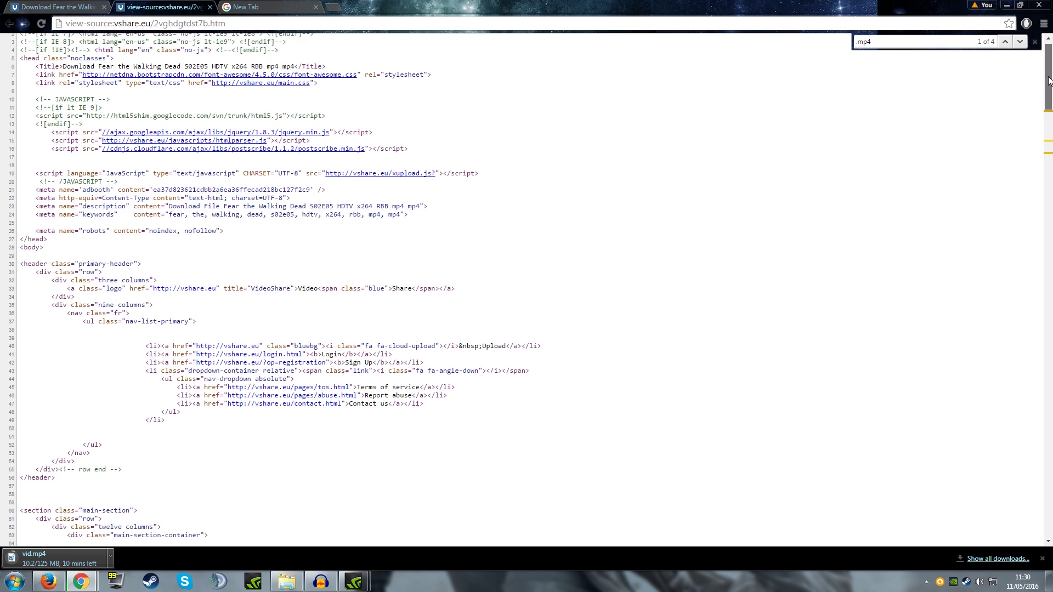
drag(1048, 80, 1048, 127)
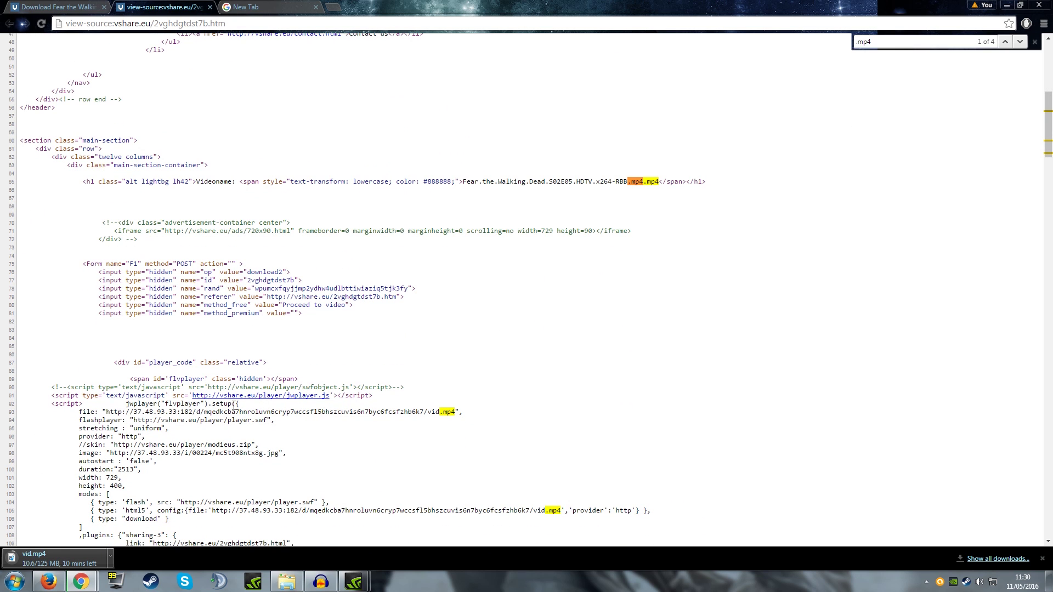
drag(105, 412, 455, 412)
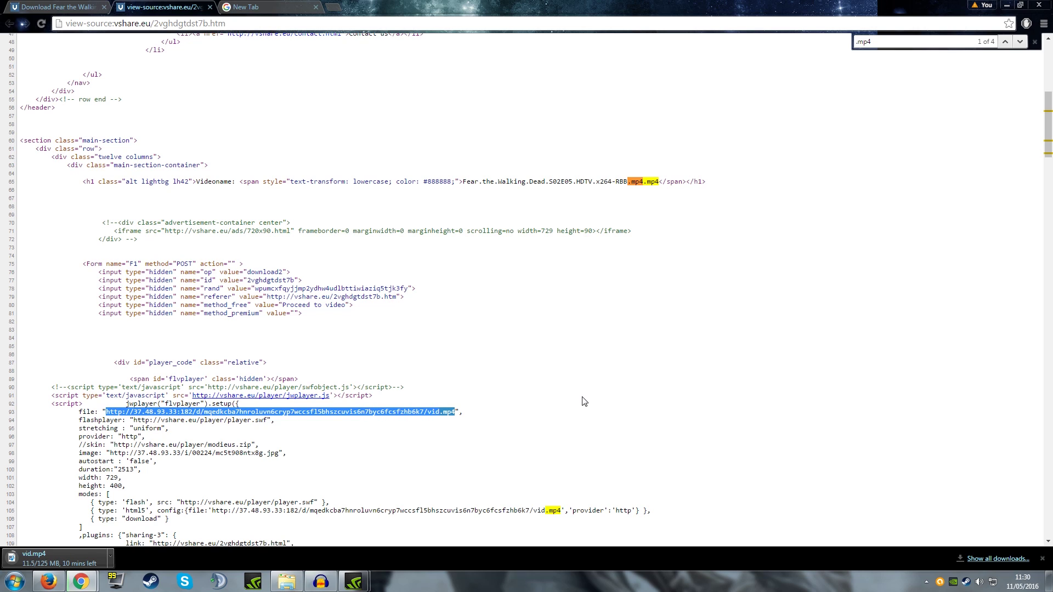
click(510, 336)
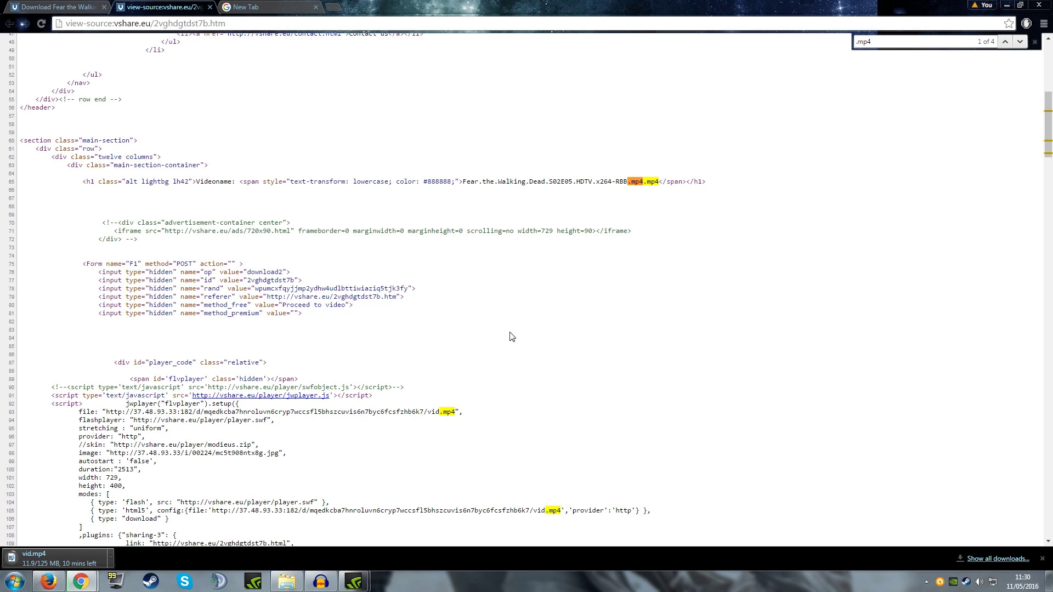